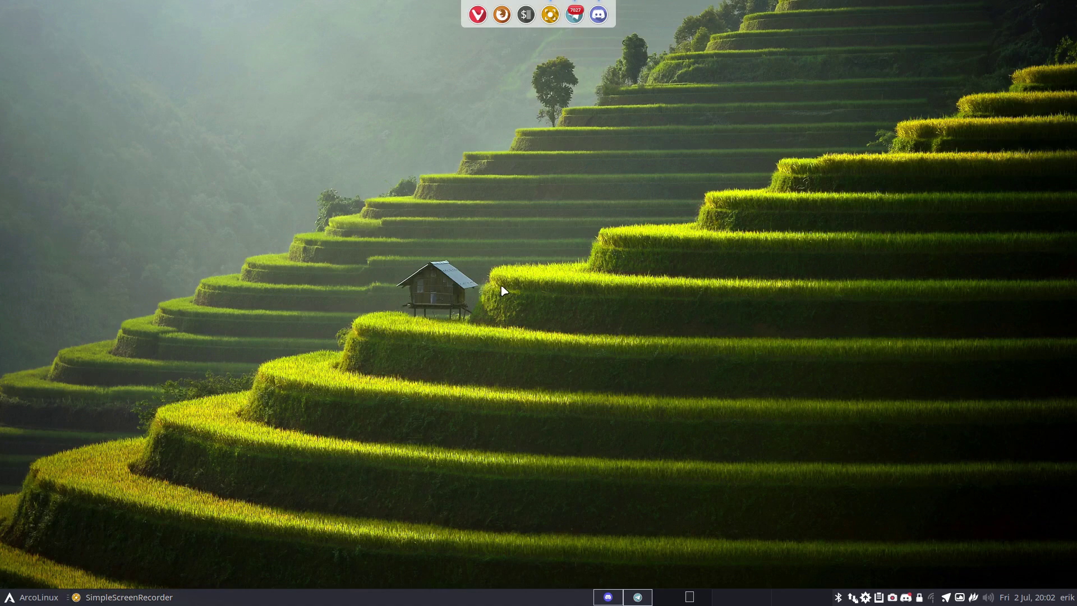
Step: Launch Thunar at the home folder and select SAMSUNG Android under Devices, showing 0 items
{"action": "key", "text": "super+Return"}
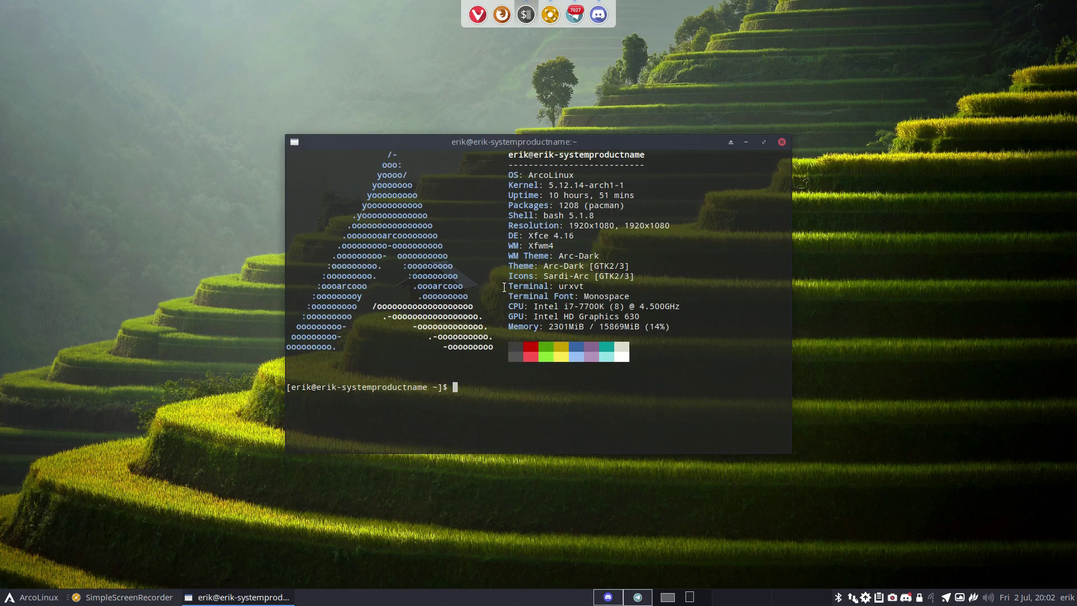
{"action": "left_click", "coordinate": [783, 142]}
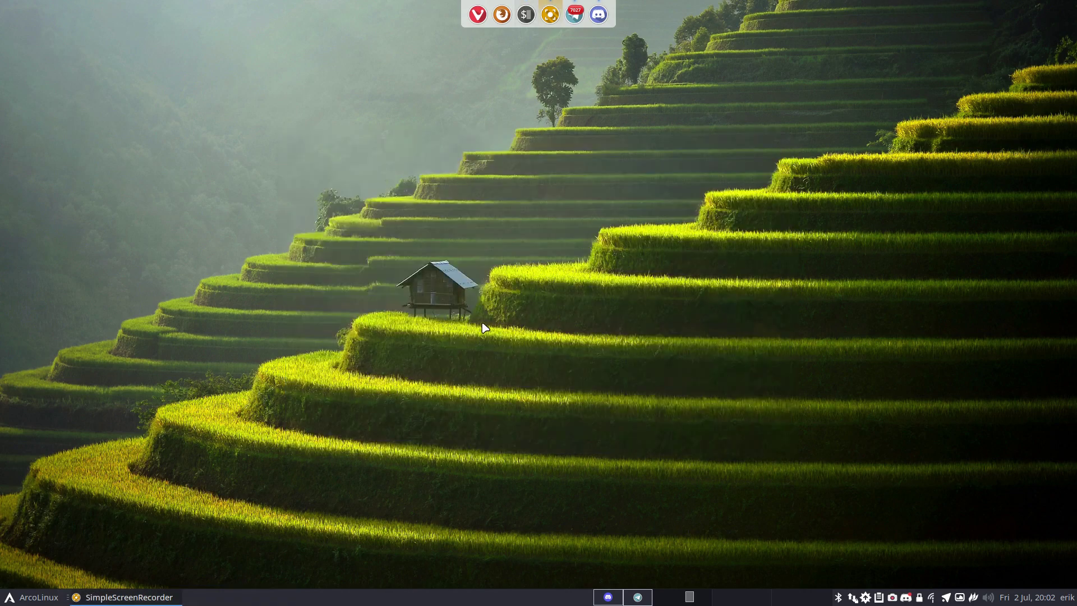
{"action": "key", "text": "super+shift+Return"}
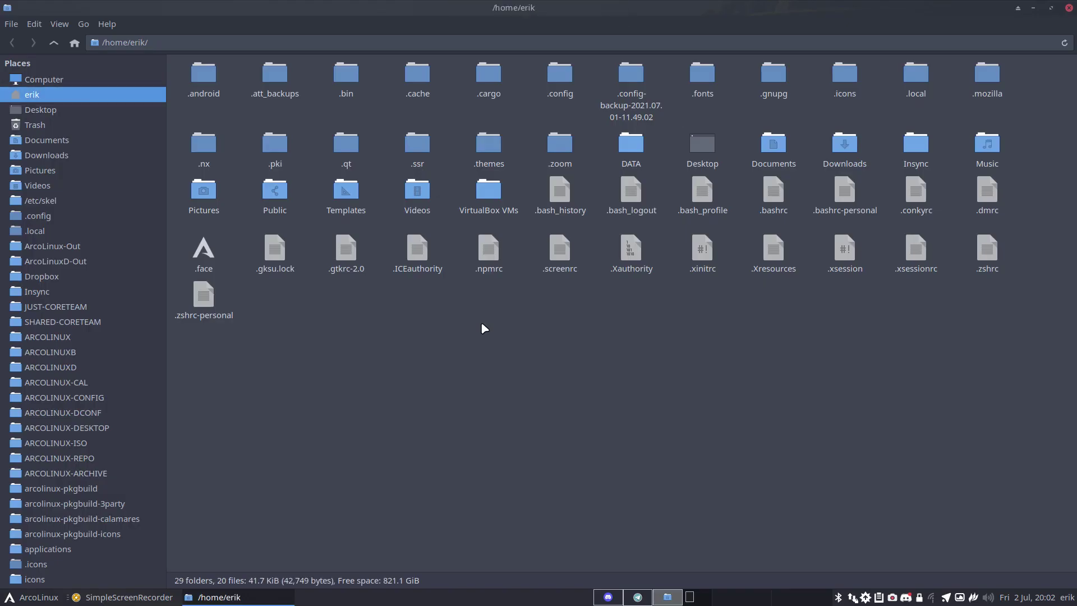
{"action": "scroll", "coordinate": [106, 381], "scroll_direction": "down", "scroll_amount": 3}
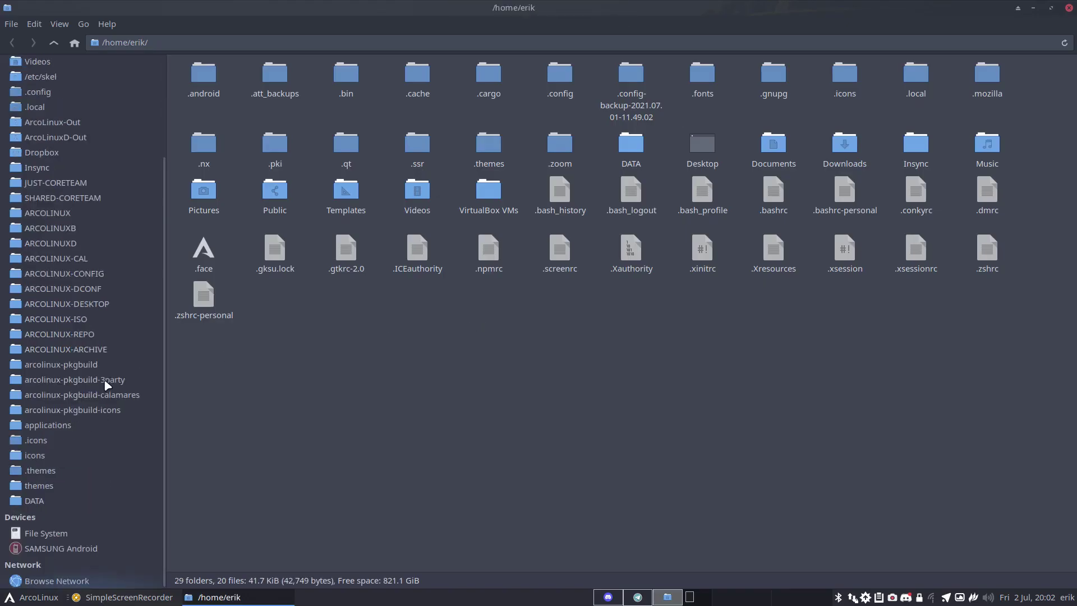
{"action": "left_click", "coordinate": [83, 550]}
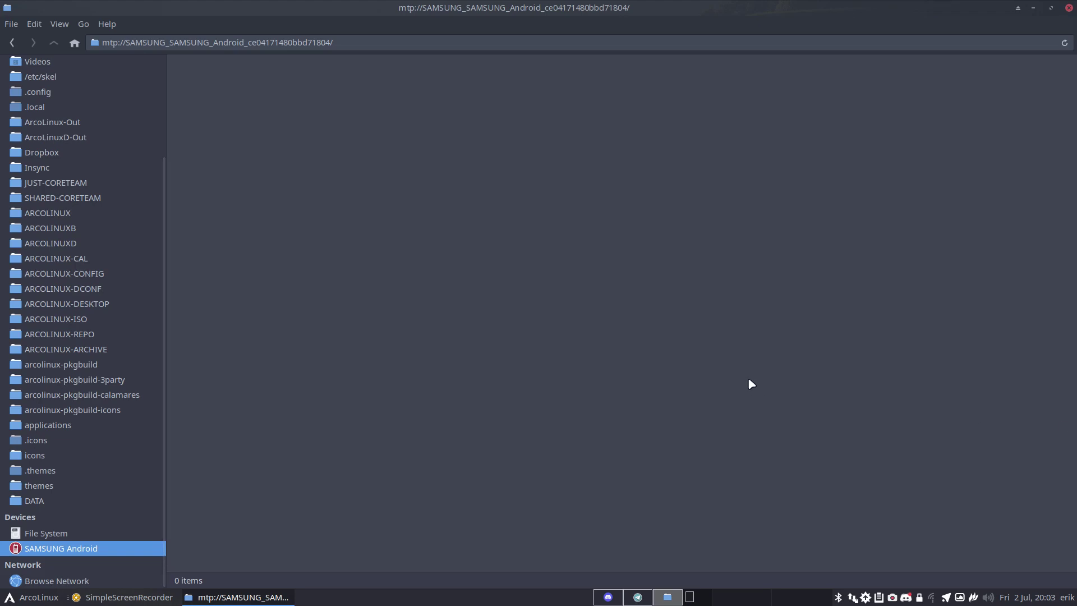
Step: Search yay for 'android mtp' and install option 2, android-file-transfer, with the sudo password
{"action": "key", "text": "F12"}
{"action": "type", "text": "ya"}
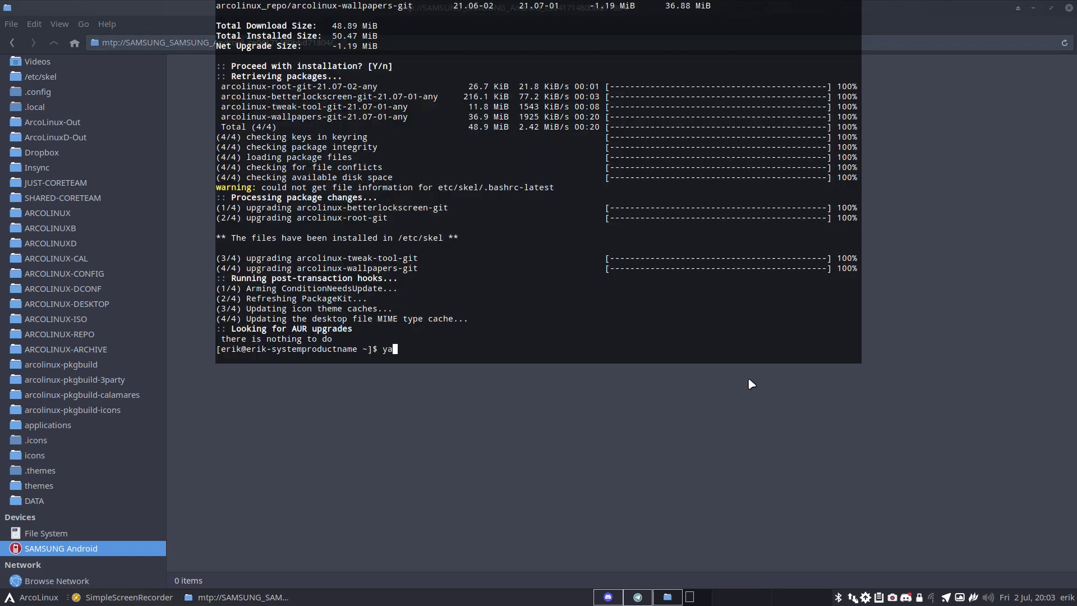
{"action": "type", "text": "y android "}
{"action": "type", "text": "mtp"}
{"action": "key", "text": "Return"}
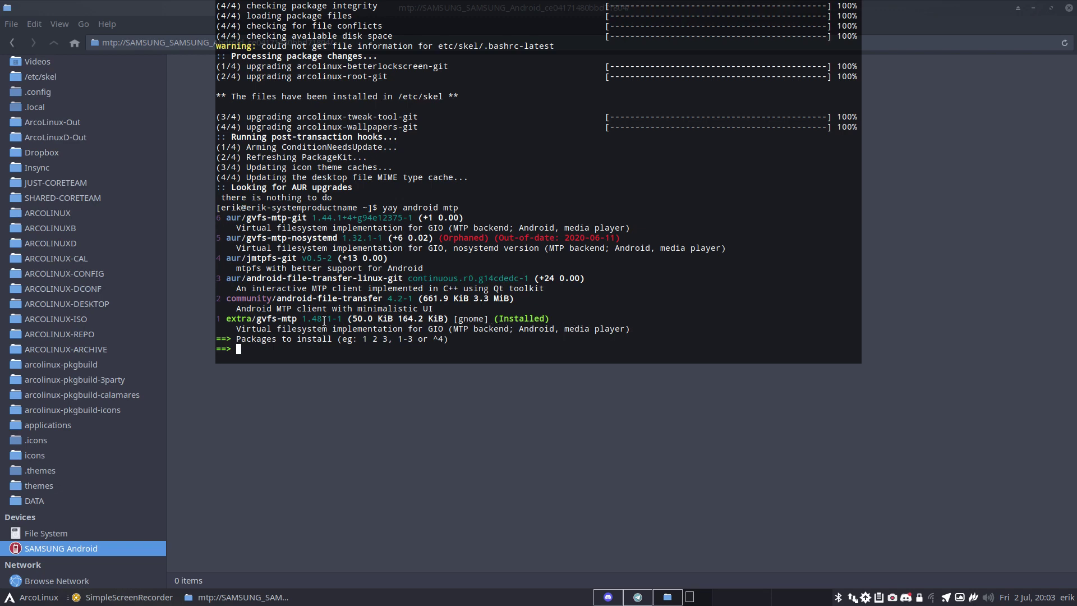
{"action": "left_click_drag", "start_coordinate": [256, 320], "coordinate": [386, 296]}
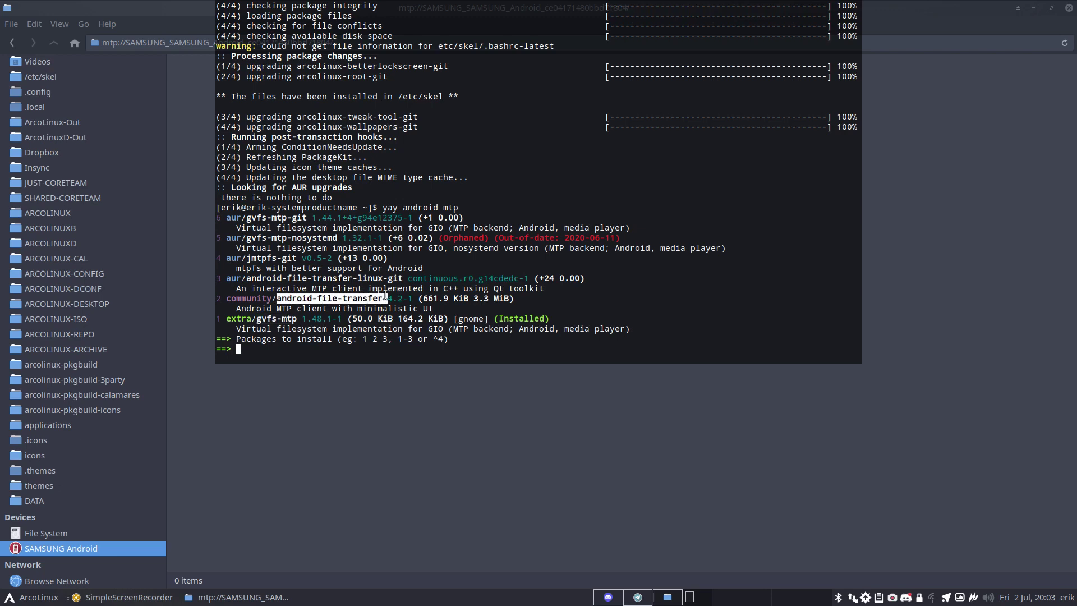
{"action": "type", "text": "2"}
{"action": "key", "text": "Return"}
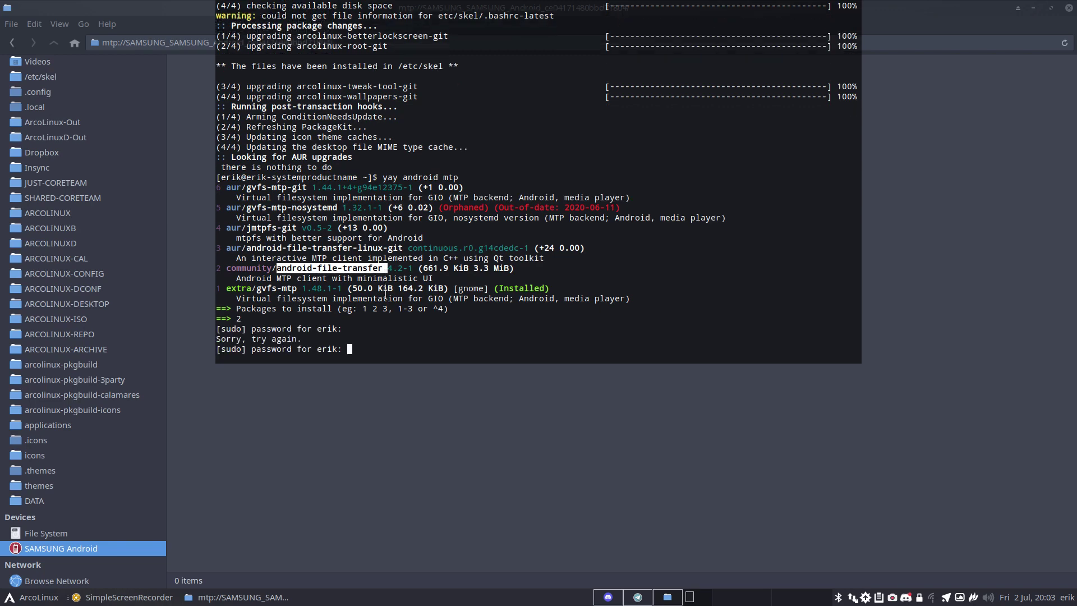
{"action": "key", "text": "Return"}
{"action": "key", "text": "Return"}
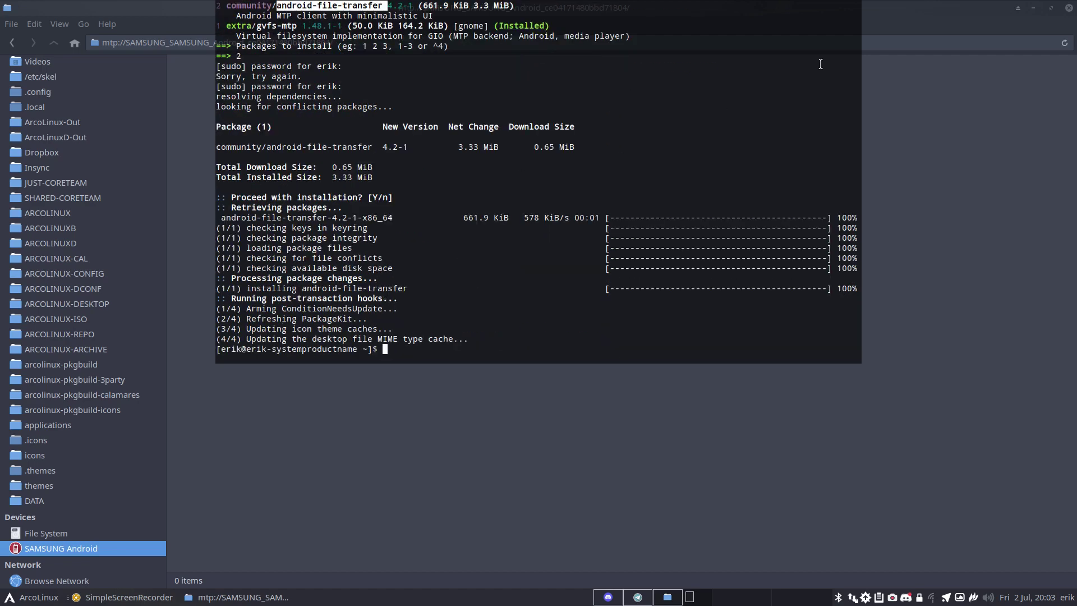
{"action": "key", "text": "F12"}
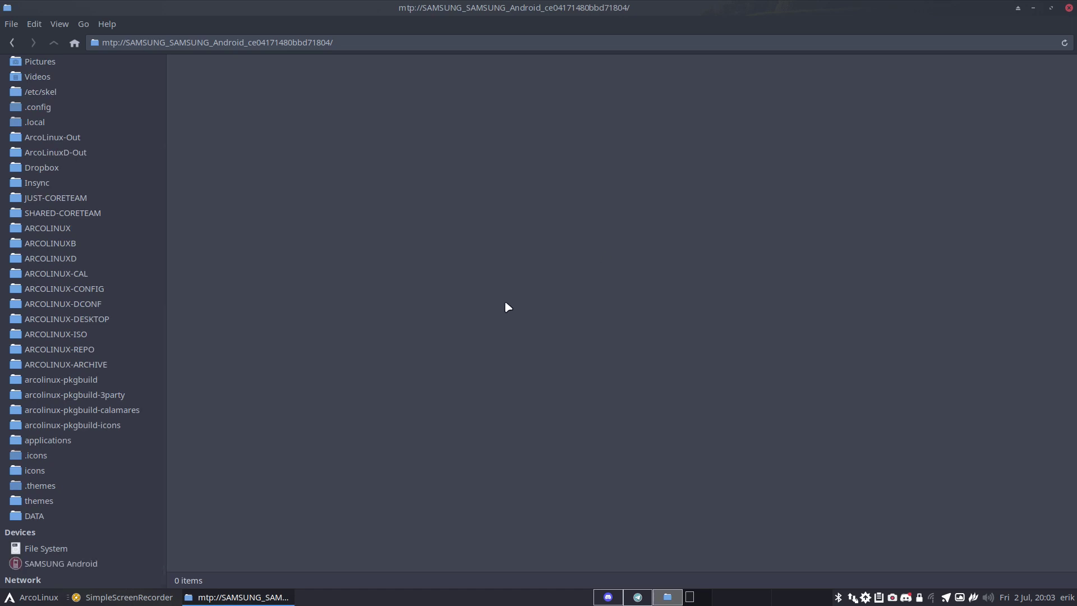
Step: Select SAMSUNG Android under Devices again until Card and Phone appear with 247.5 GiB free
{"action": "left_click", "coordinate": [125, 564]}
{"action": "left_click", "coordinate": [56, 563]}
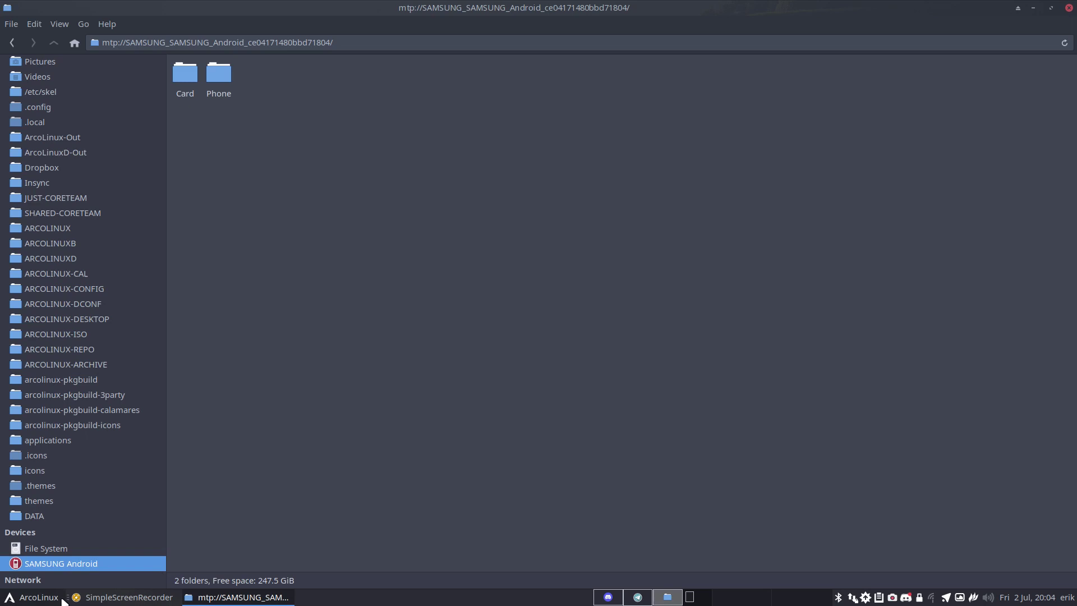
Step: In a new terminal, run rip to list recently installed packages
{"action": "key", "text": "ctrl+alt+t"}
{"action": "type", "text": "scrcpy"}
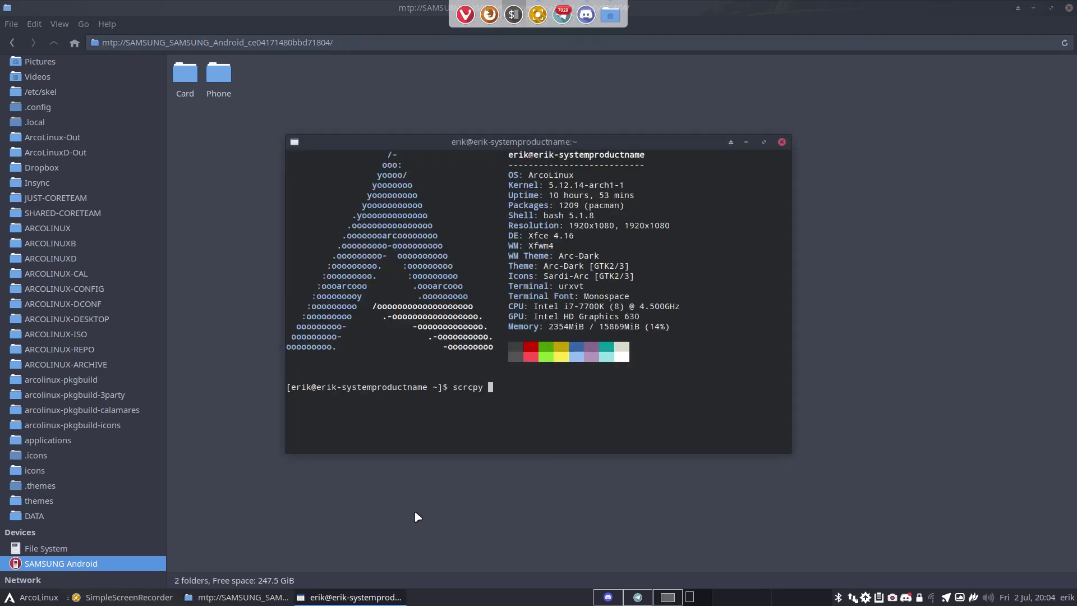
{"action": "key", "text": "BackSpace"}
{"action": "key", "text": "BackSpace"}
{"action": "key", "text": "BackSpace"}
{"action": "type", "text": "rip"}
{"action": "key", "text": "Return"}
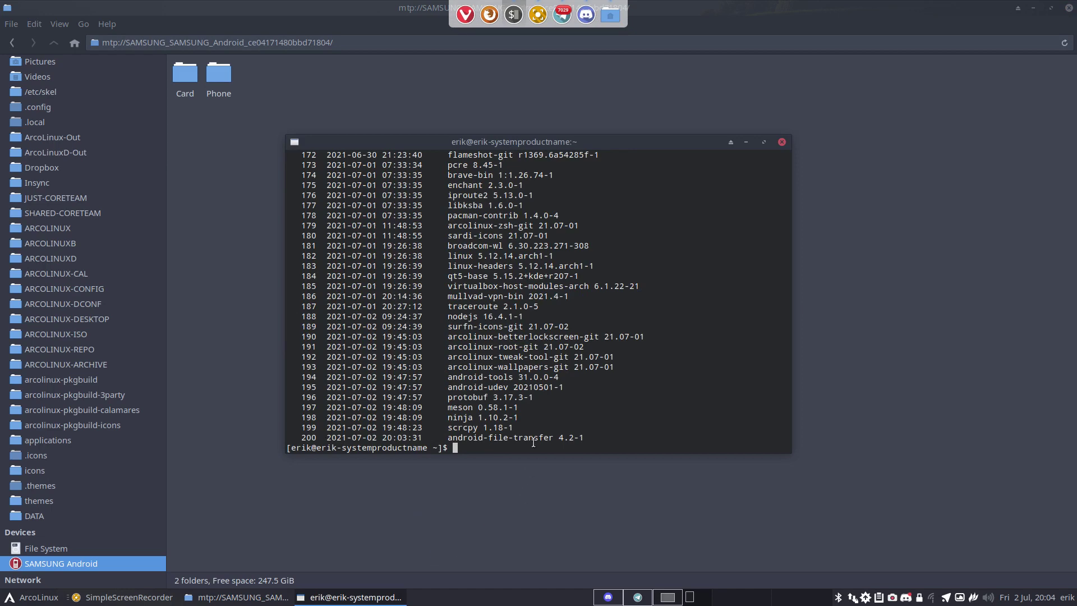
Step: Launch android-file-transfer, accept the USB device, and dismiss the no-MTP-device error
{"action": "type", "text": "and"}
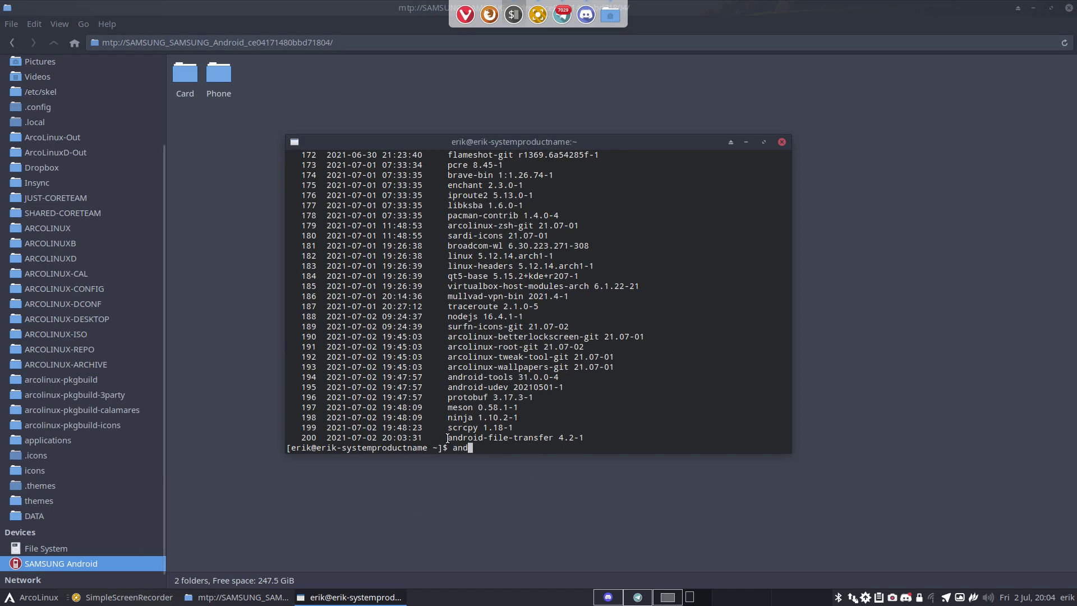
{"action": "type", "text": "roid-file-transfer"}
{"action": "key", "text": "Return"}
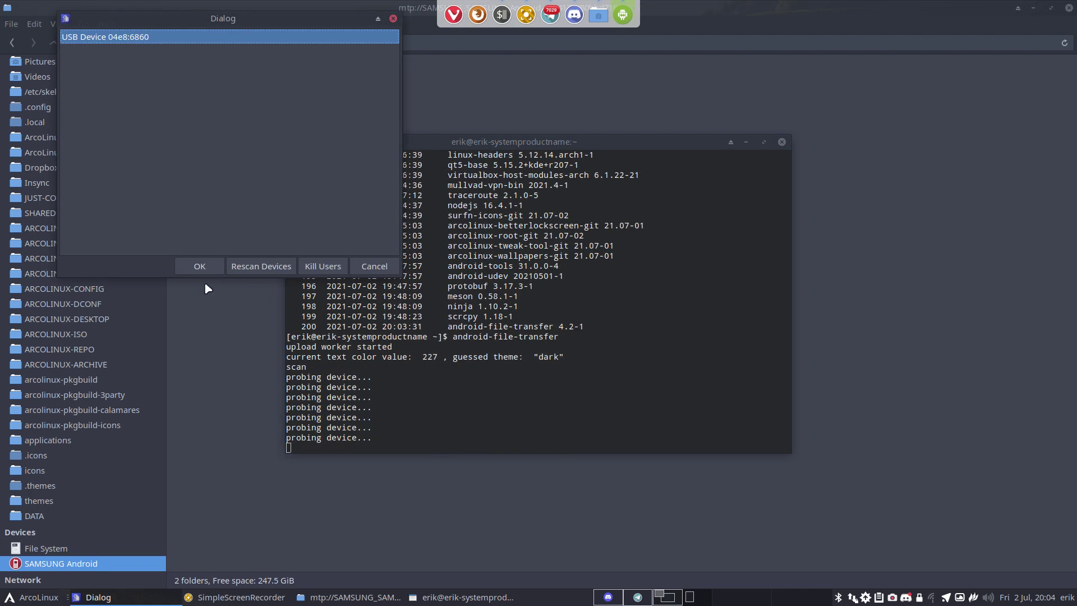
{"action": "left_click", "coordinate": [211, 268]}
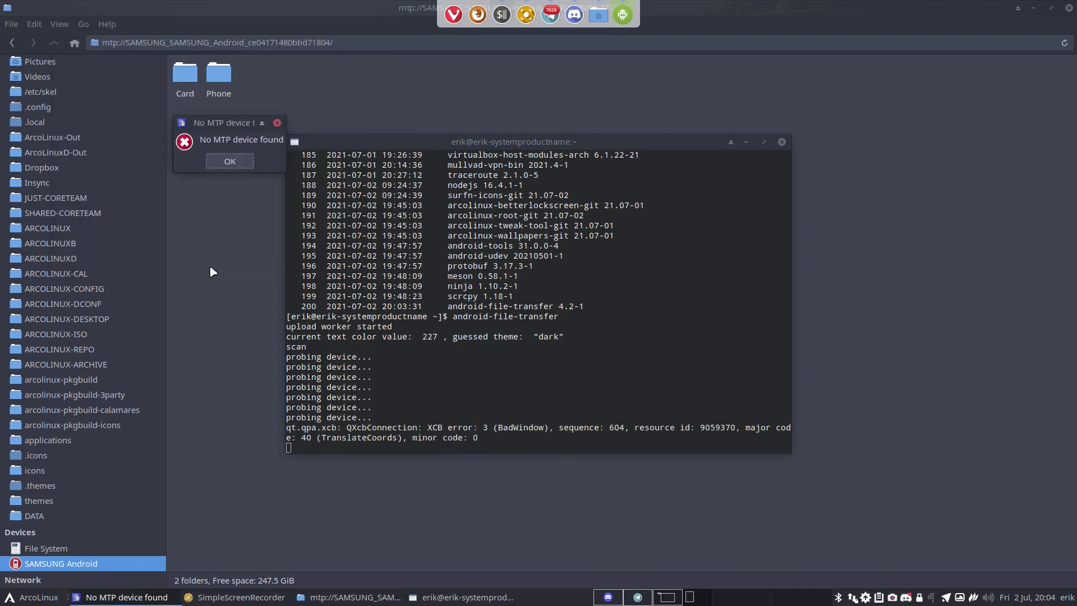
{"action": "left_click", "coordinate": [230, 162]}
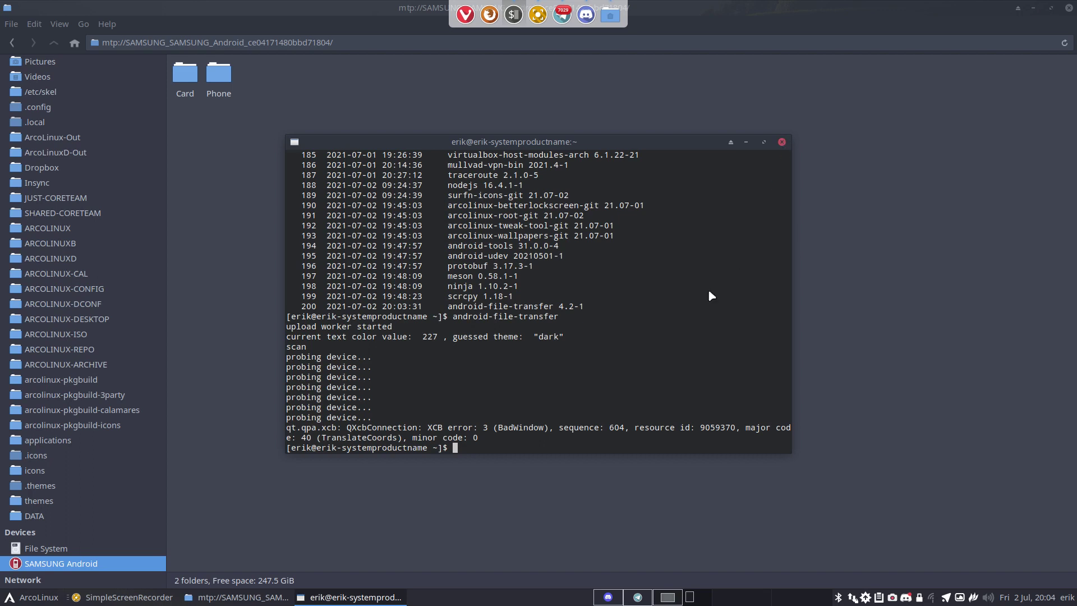
Step: Remove android-file-transfer with sudo pacman -R, then close the terminal window
{"action": "type", "text": "sudo"}
{"action": "type", "text": " pacman -R "}
{"action": "type", "text": "andr"}
{"action": "key", "text": "BackSpace"}
{"action": "key", "text": "BackSpace"}
{"action": "type", "text": "droid-"}
{"action": "type", "text": "f"}
{"action": "key", "text": "Tab"}
{"action": "key", "text": "Return"}
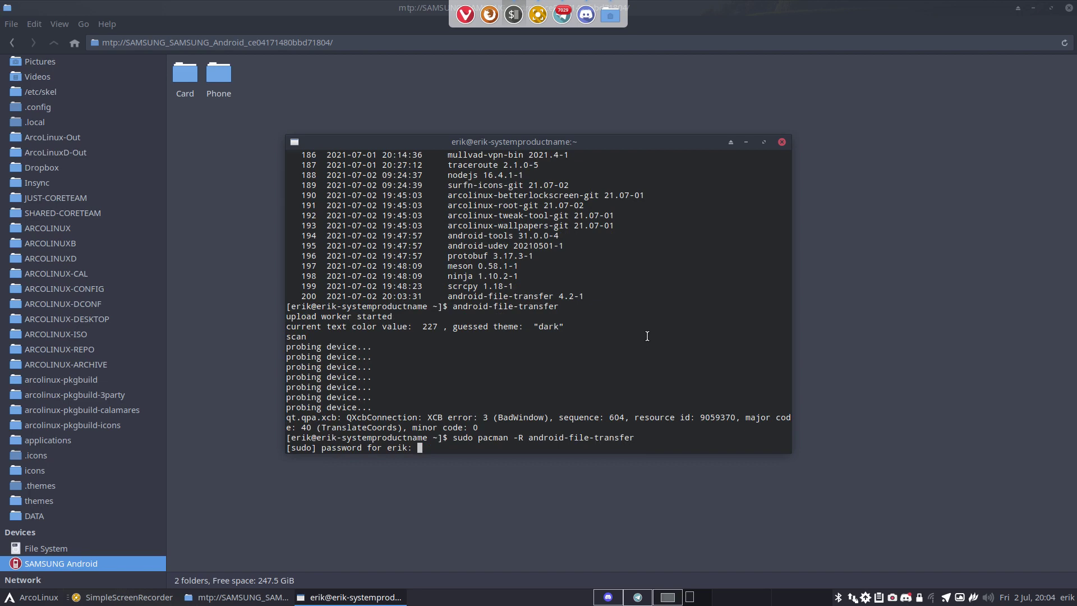
{"action": "key", "text": "Return"}
{"action": "key", "text": "Return"}
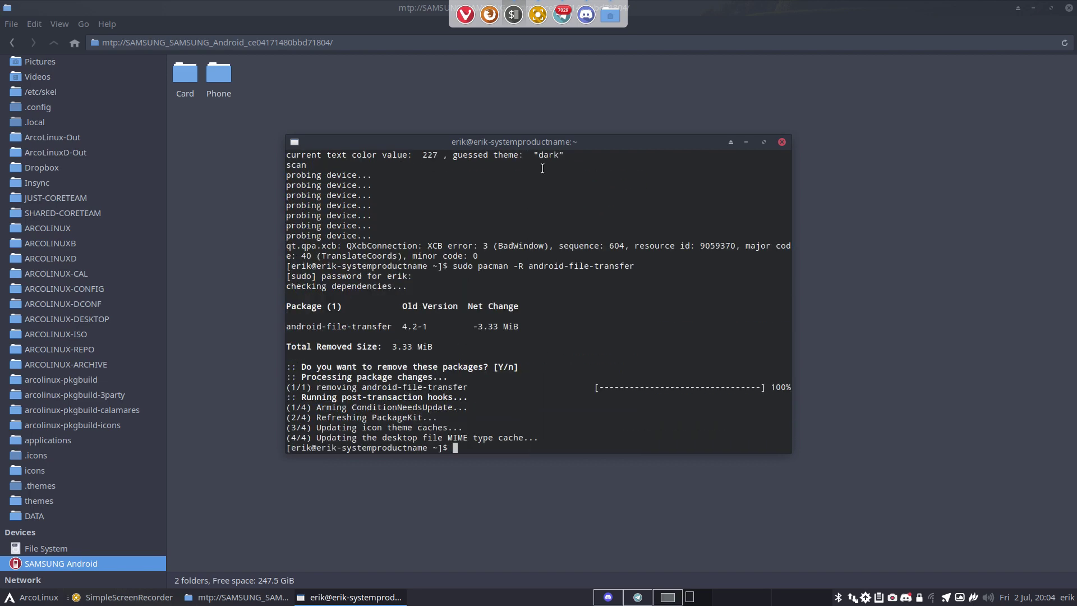
{"action": "left_click", "coordinate": [782, 142]}
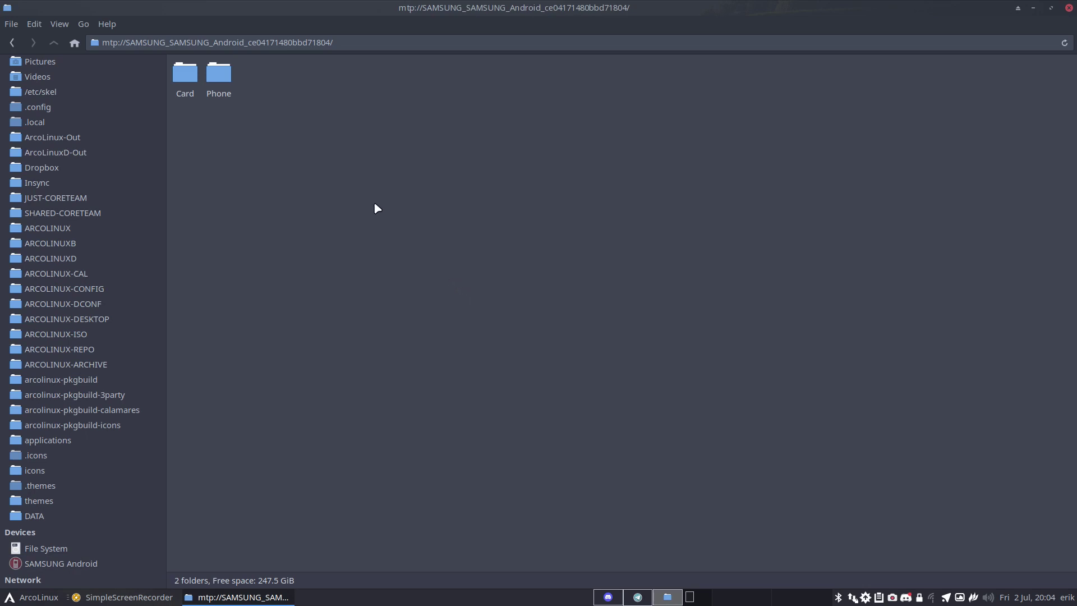
{"action": "left_click", "coordinate": [188, 78]}
{"action": "double_click", "coordinate": [190, 80]}
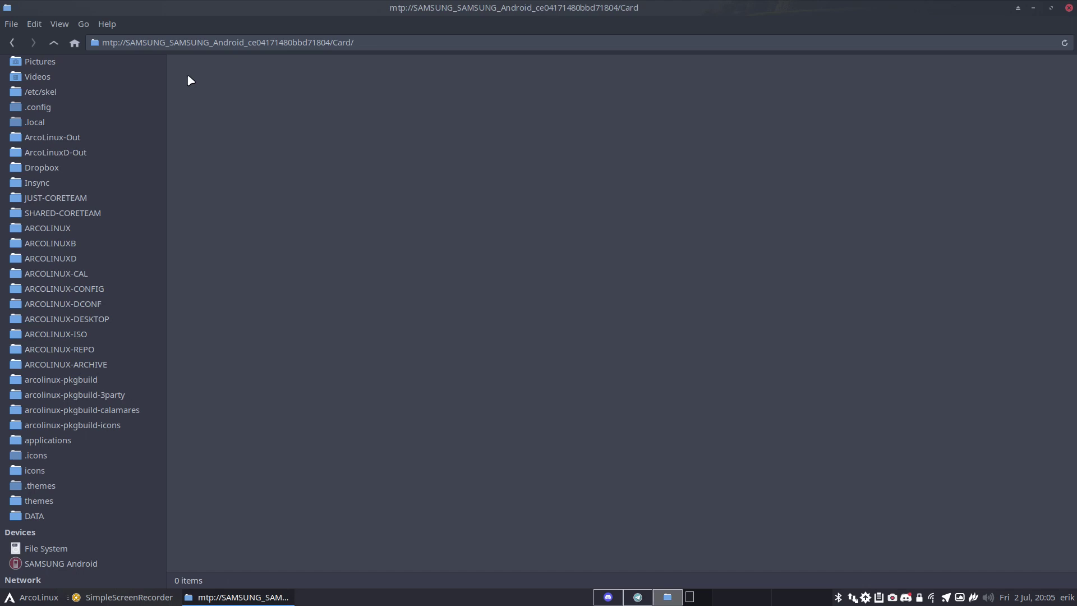
{"action": "left_click", "coordinate": [69, 566]}
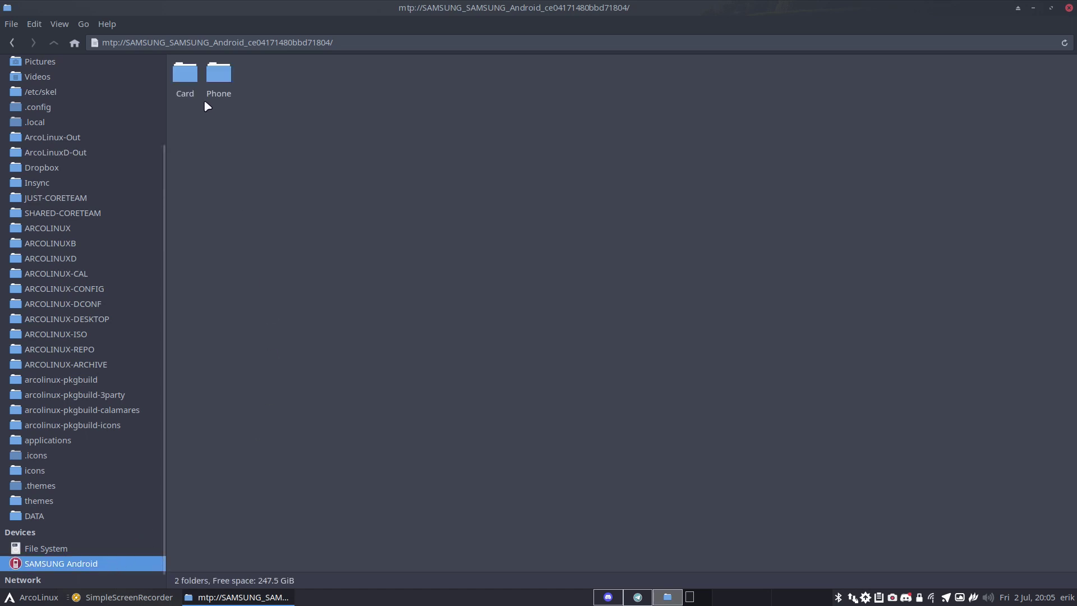
{"action": "double_click", "coordinate": [187, 78]}
{"action": "double_click", "coordinate": [269, 73]}
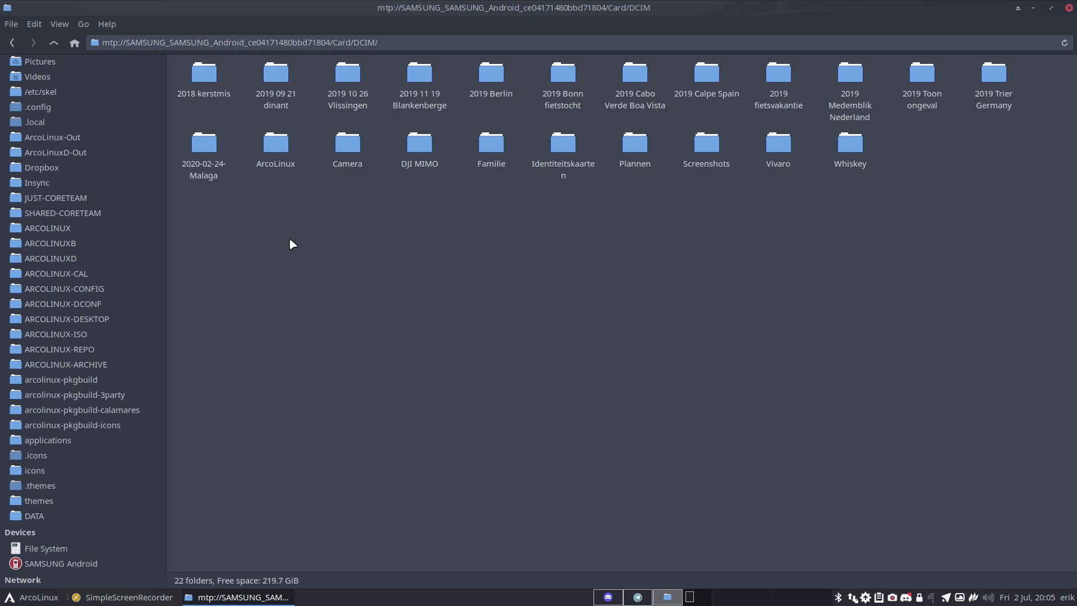
{"action": "left_click_drag", "start_coordinate": [290, 242], "coordinate": [1073, 86]}
{"action": "left_click", "coordinate": [841, 231]}
{"action": "left_click", "coordinate": [54, 43]}
{"action": "left_click", "coordinate": [54, 42]}
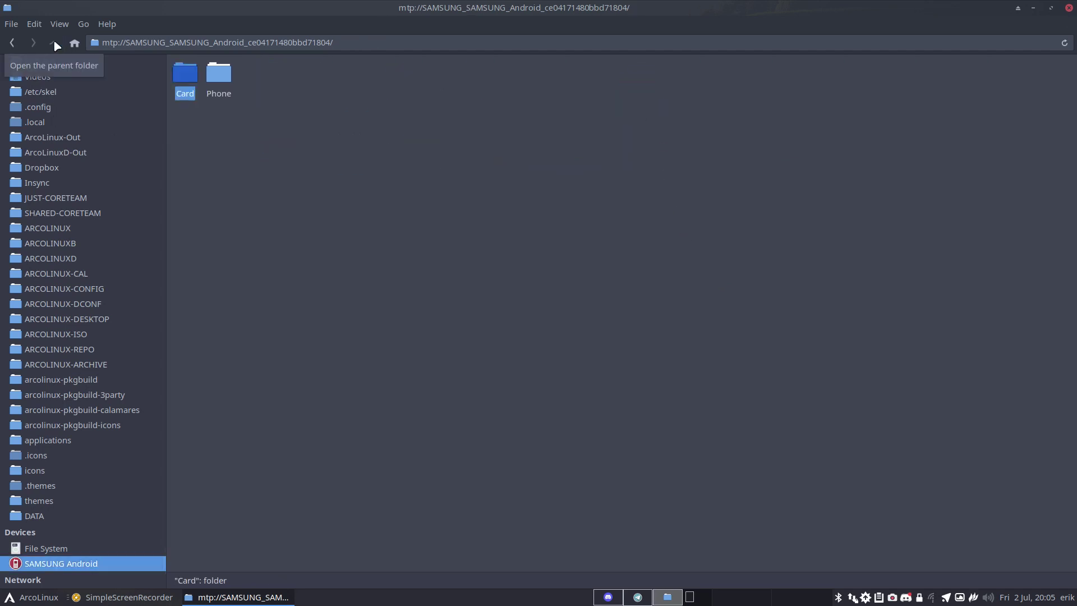
{"action": "double_click", "coordinate": [220, 76]}
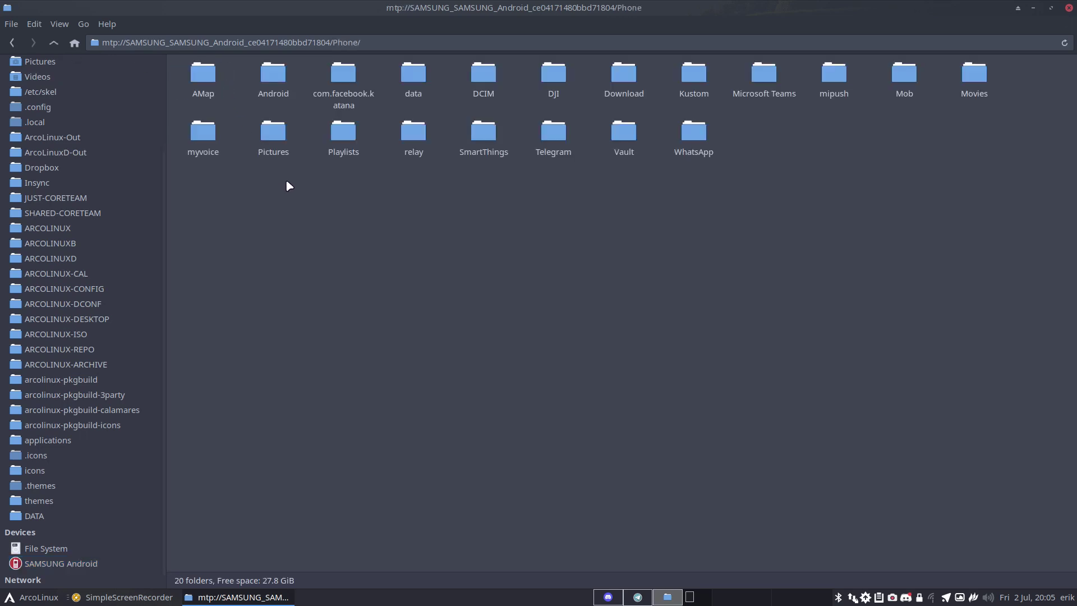
{"action": "left_click", "coordinate": [281, 141]}
{"action": "double_click", "coordinate": [283, 142]}
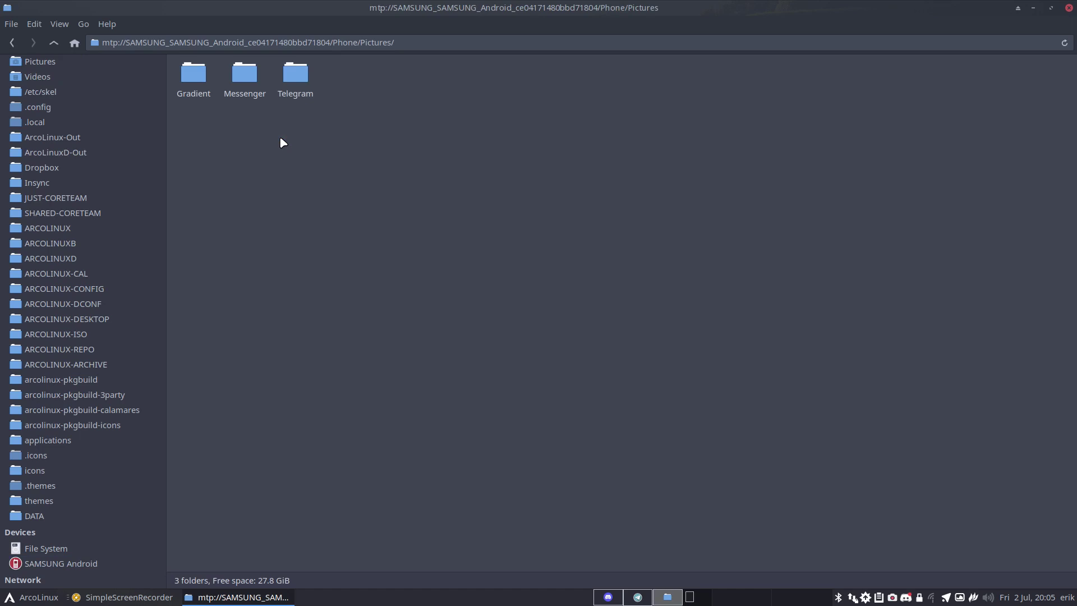
{"action": "double_click", "coordinate": [296, 73]}
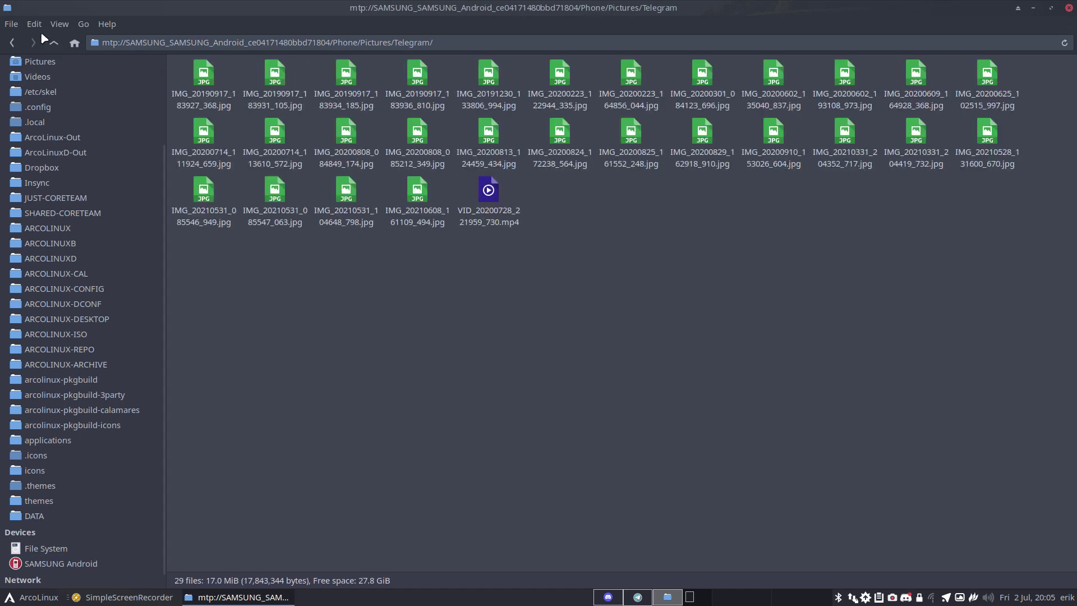
{"action": "left_click", "coordinate": [54, 43]}
{"action": "left_click", "coordinate": [54, 43]}
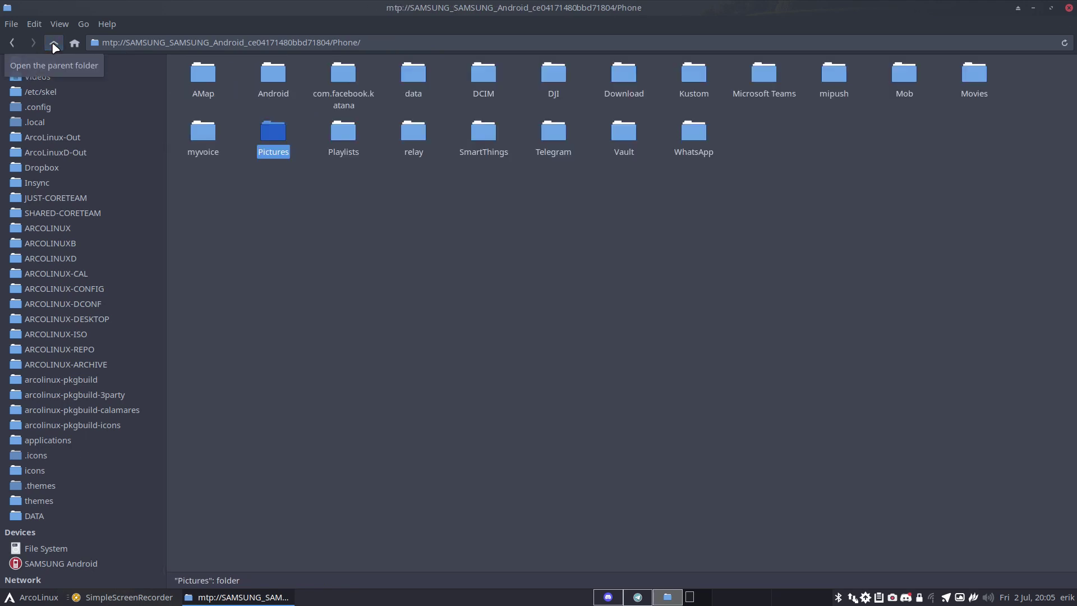
{"action": "left_click", "coordinate": [54, 44]}
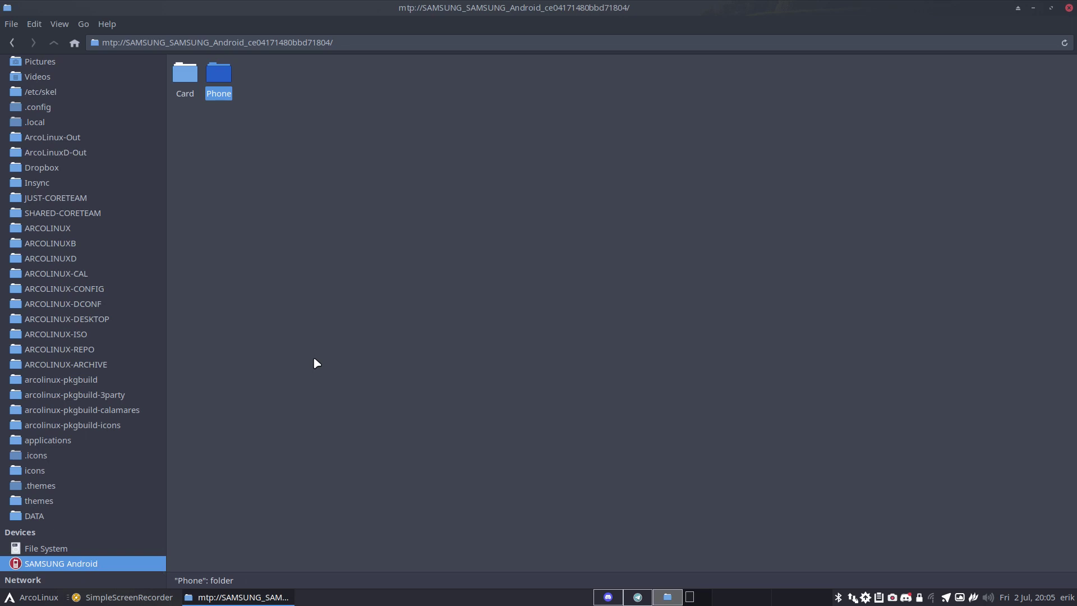
Step: Run iso to show ISO release v21.07.3, then close the terminal and Thunar
{"action": "key", "text": "ctrl+alt+Return"}
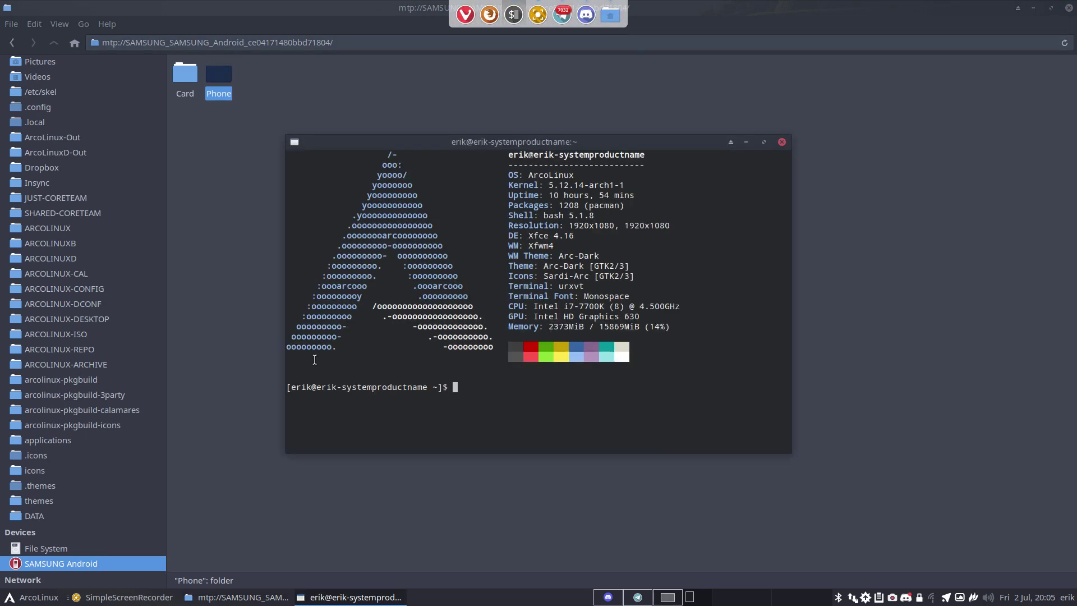
{"action": "type", "text": "iso"}
{"action": "key", "text": "Return"}
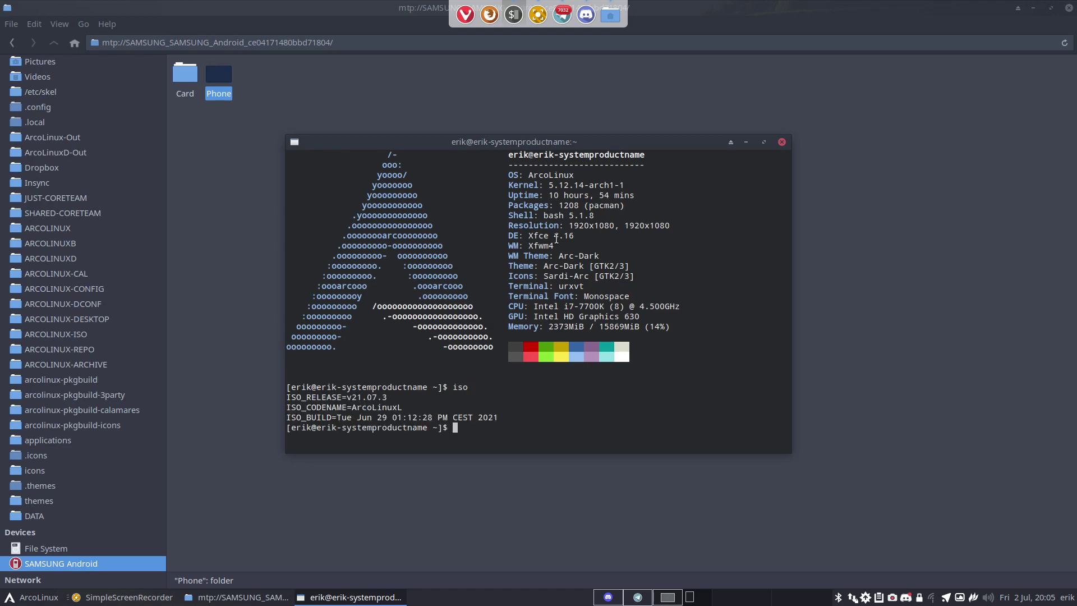
{"action": "left_click", "coordinate": [782, 142]}
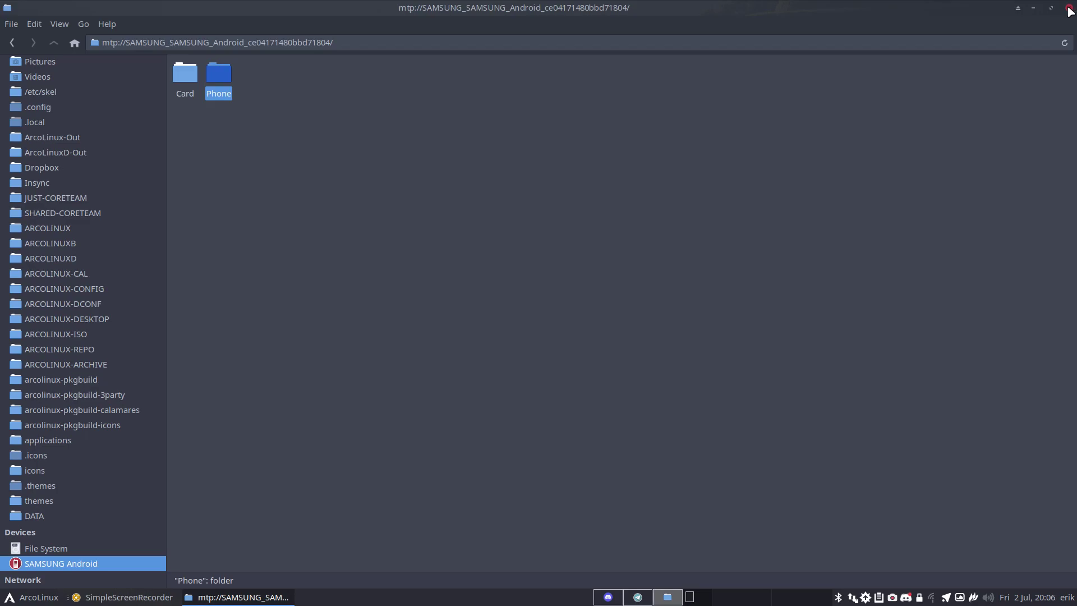
{"action": "left_click", "coordinate": [1069, 8]}
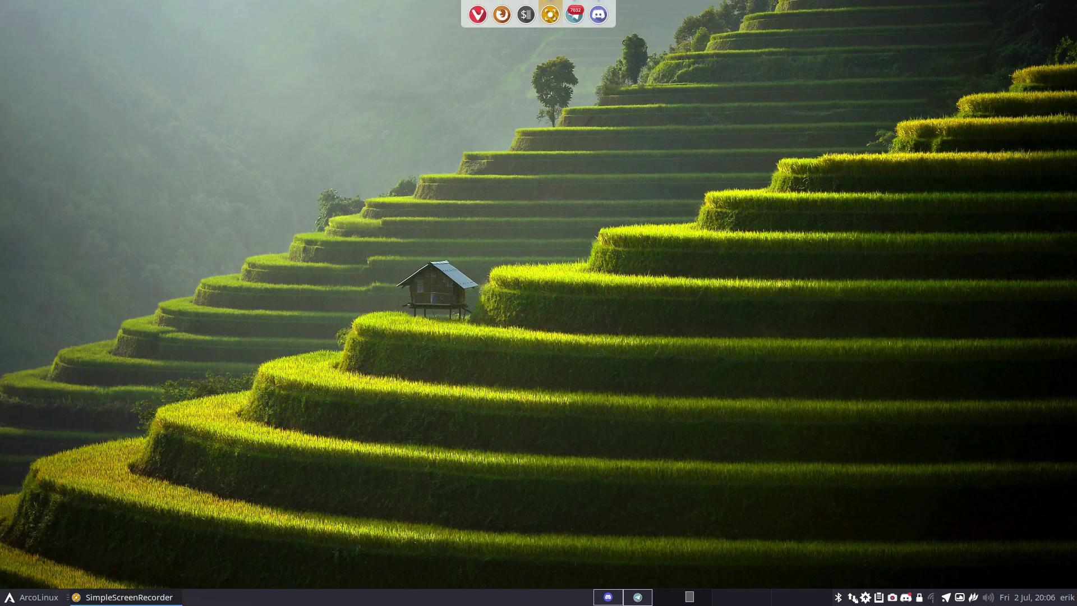